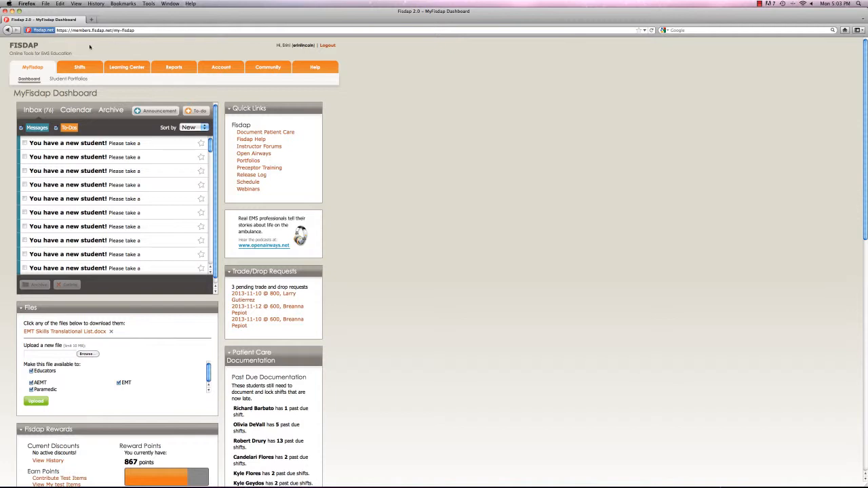
Open Skills & Patient Care, search for the student by name and load that student's shifts
mouse_move(68, 65)
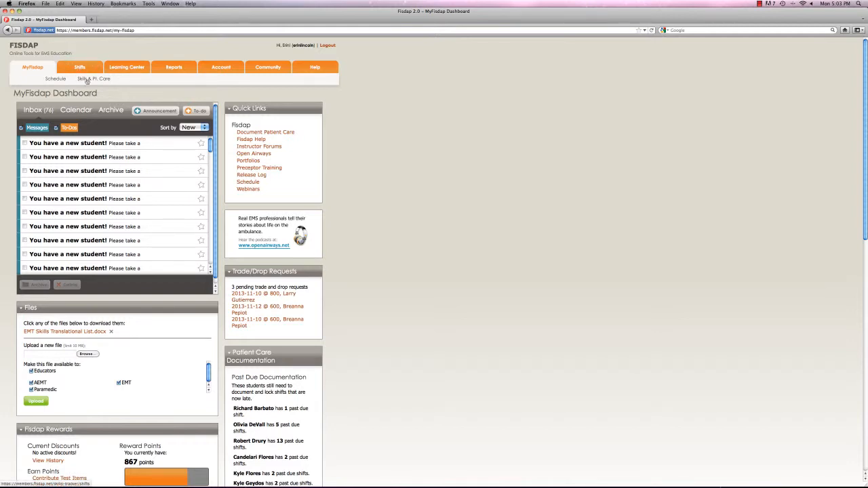
click(86, 80)
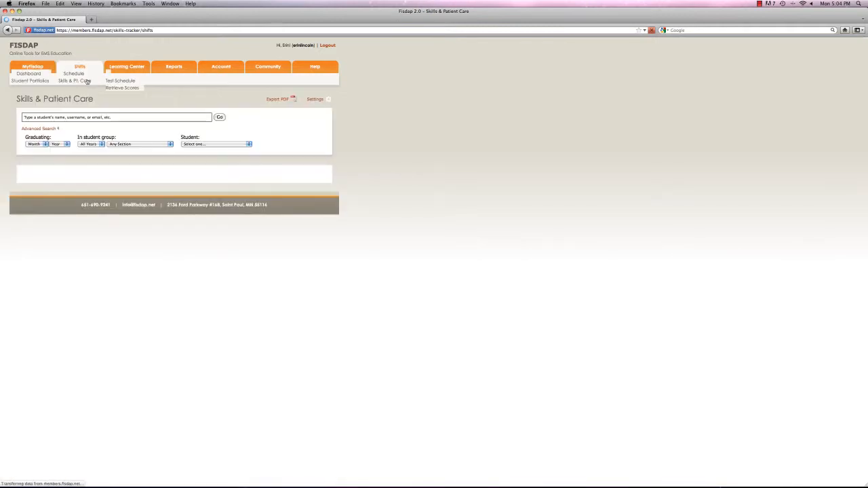
click(85, 118)
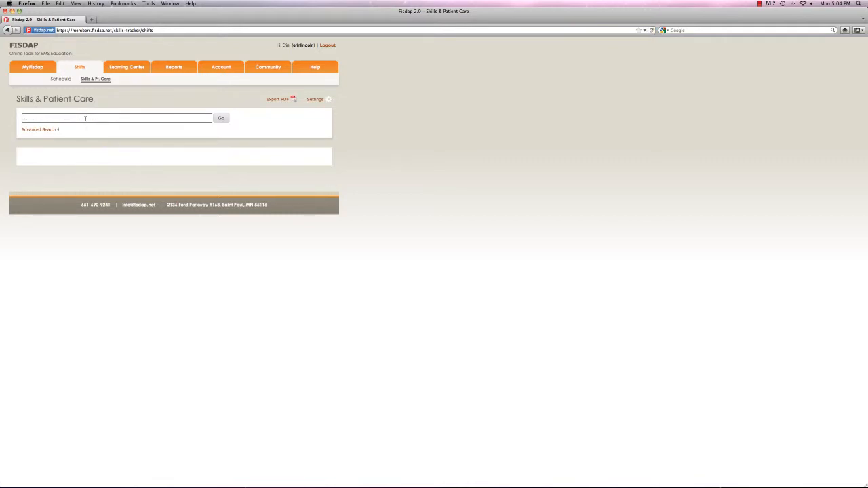
text(joe stude)
key(BackSpace)
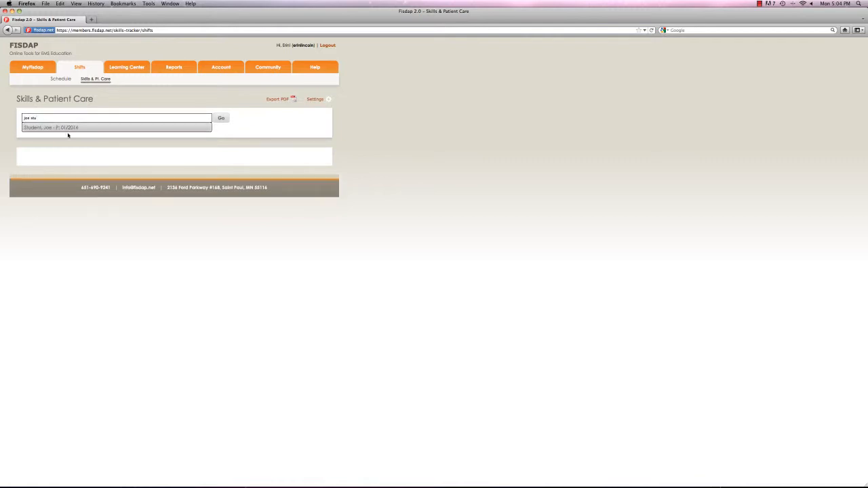
click(68, 128)
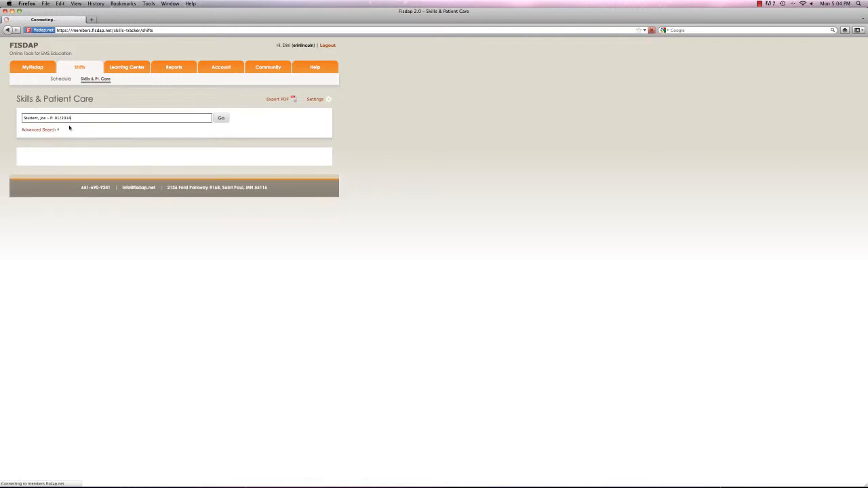
click(221, 119)
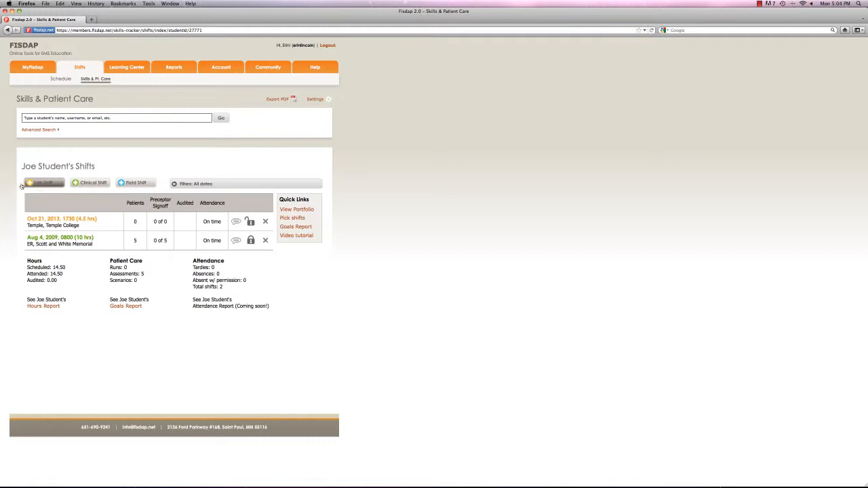
Start a Quick Add lab shift for the student at the Temple College lab site with Temple as base/department
click(41, 185)
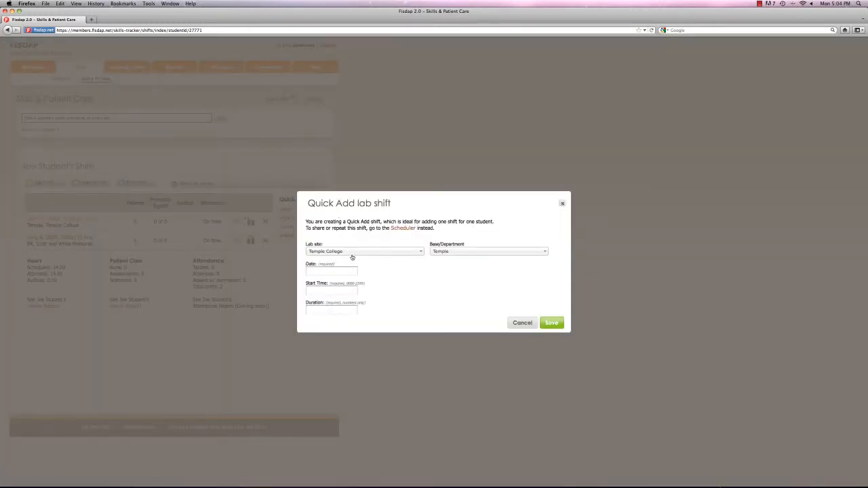
click(391, 257)
click(390, 255)
click(458, 254)
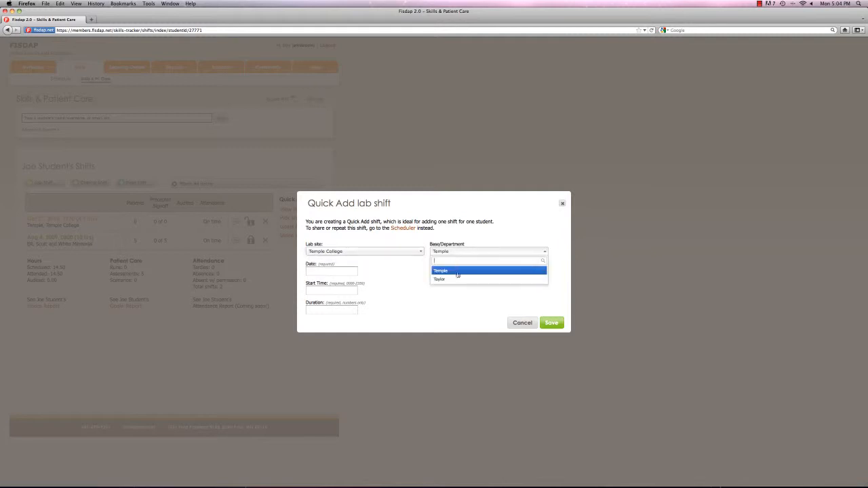
click(458, 271)
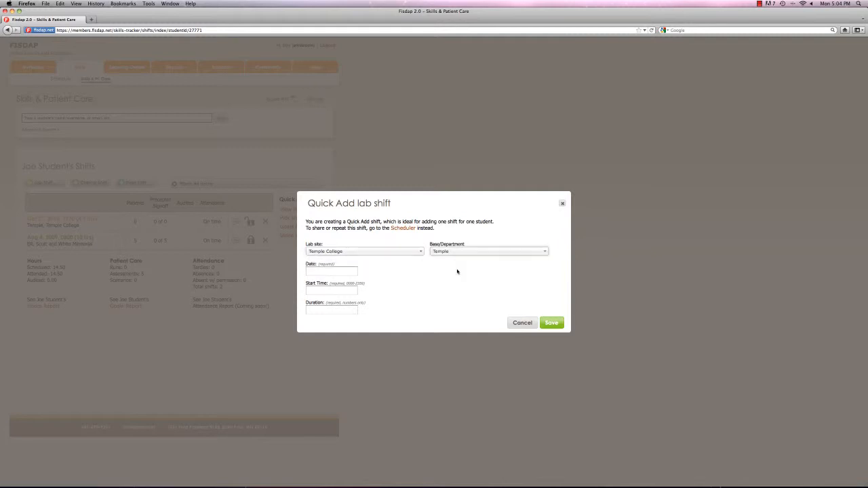
Set the lab shift's date to 11/11/2013, start time to 1730 and duration to 5.5, and save it
click(319, 273)
click(325, 335)
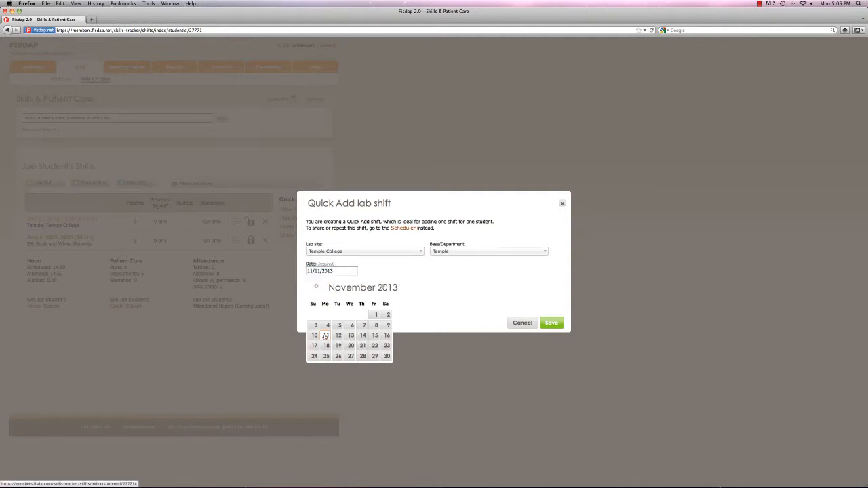
click(326, 290)
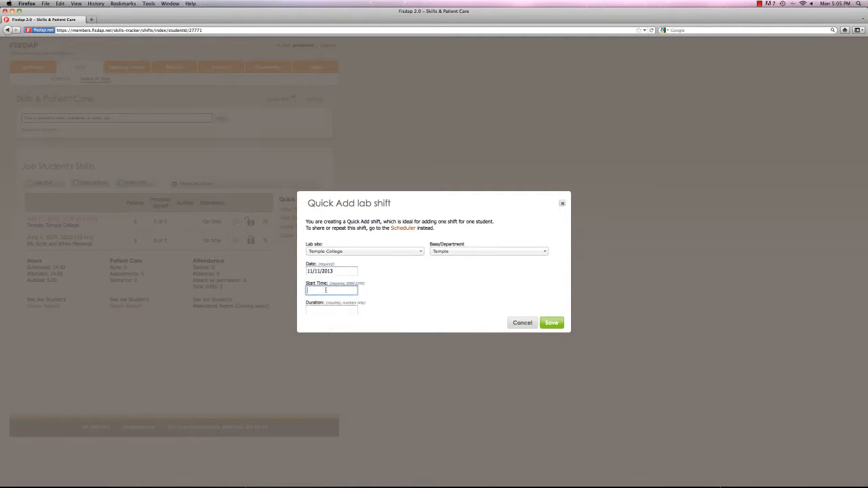
text(1730)
key(Tab)
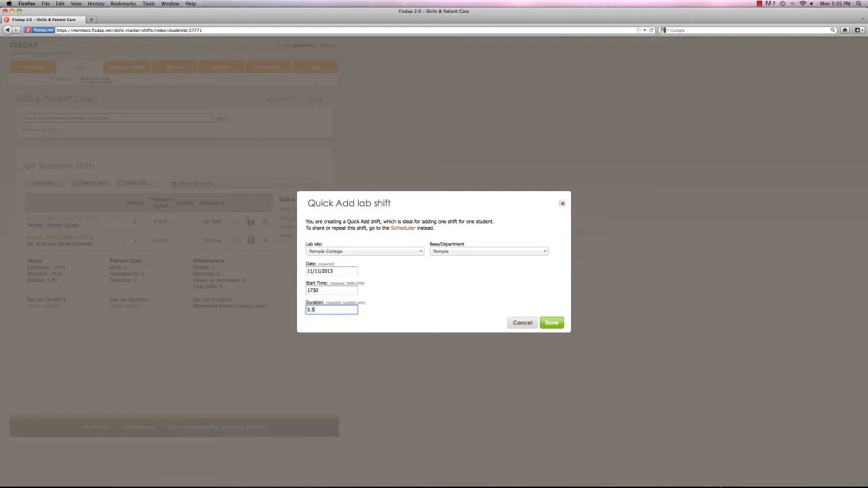
click(550, 322)
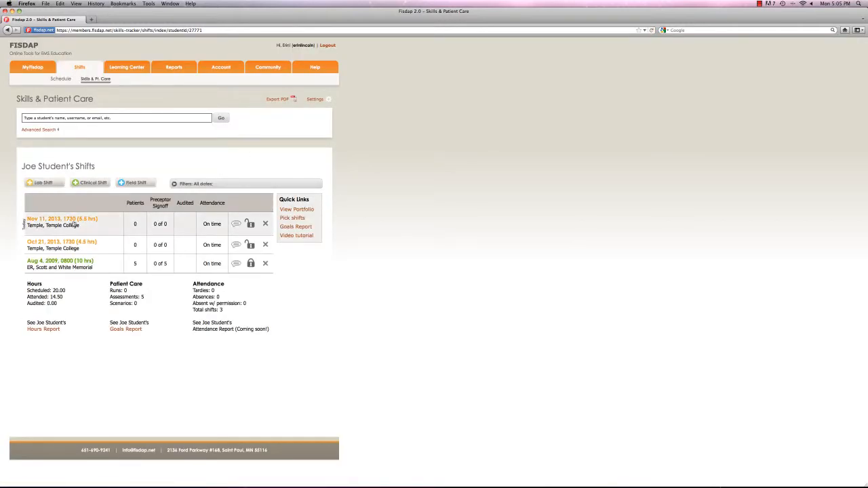
Open the Nov 11, 2013 lab shift and review its Lab Goals, collapsing them again when done
click(77, 222)
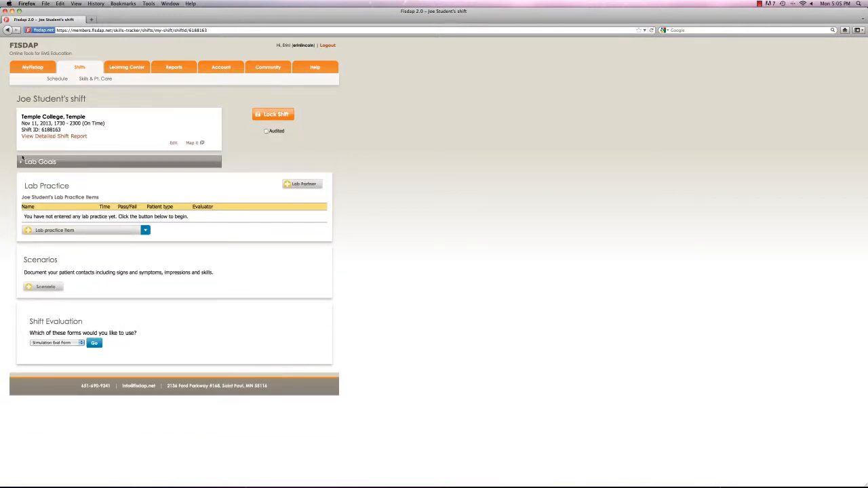
click(21, 164)
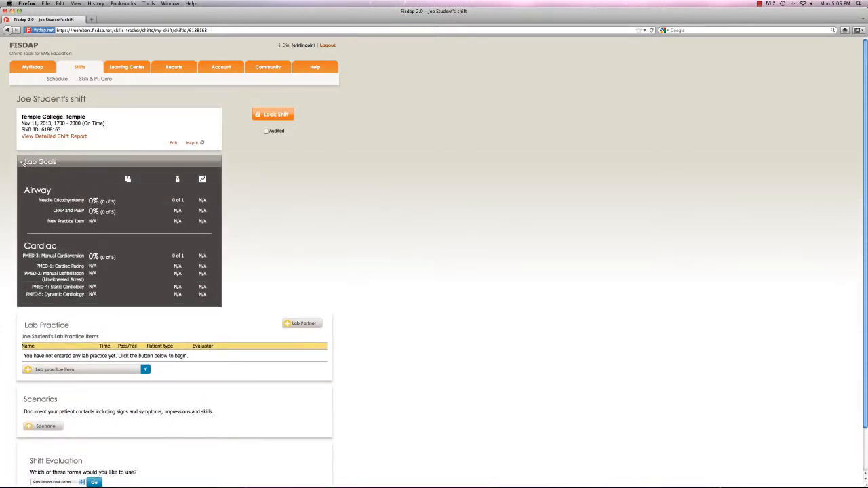
click(21, 163)
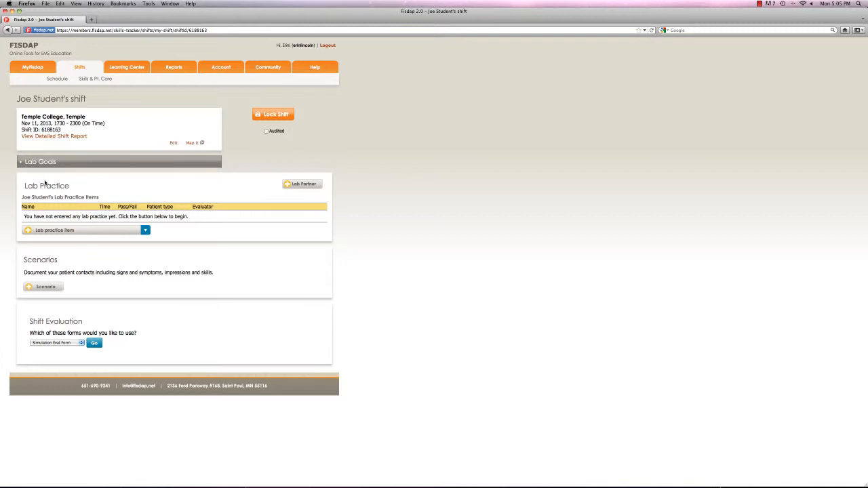
Open lab partner assignment and filter the students to EMT certification and section 2013 - TempleEMTFall2013
click(302, 184)
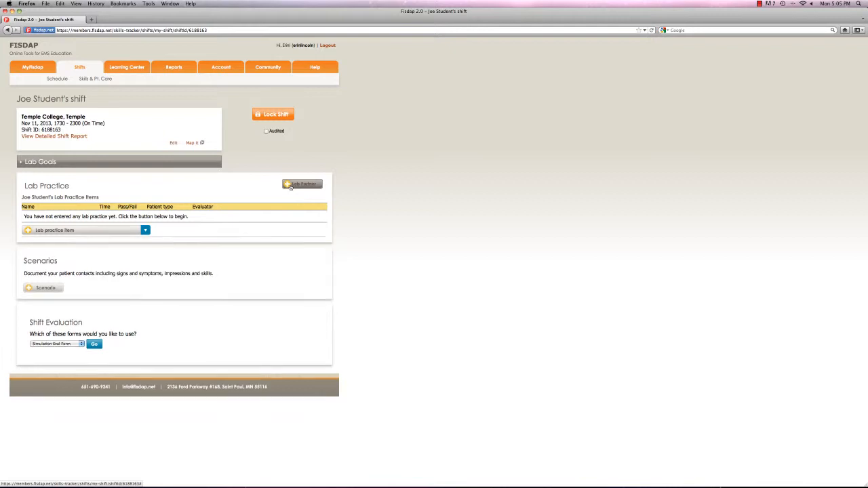
scroll(289, 186, down, 1)
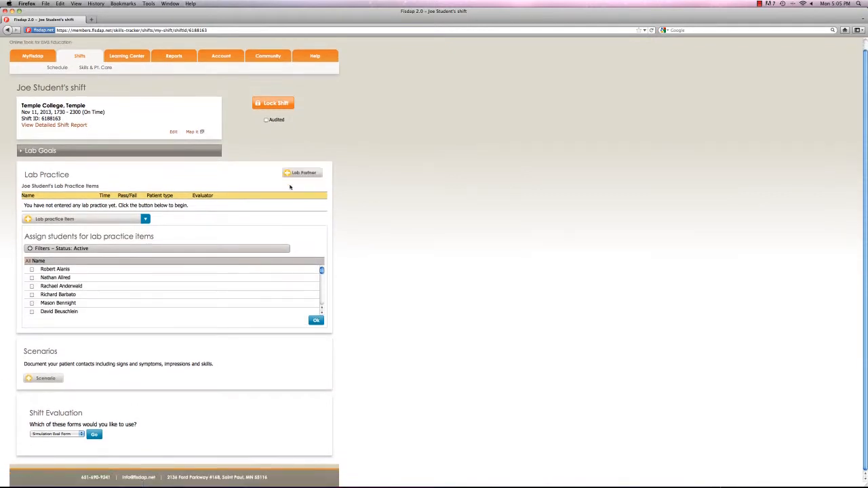
click(88, 249)
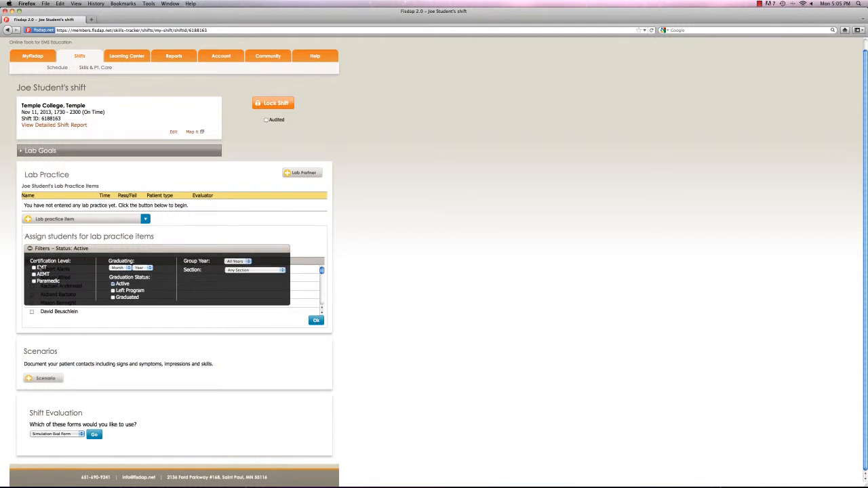
click(34, 268)
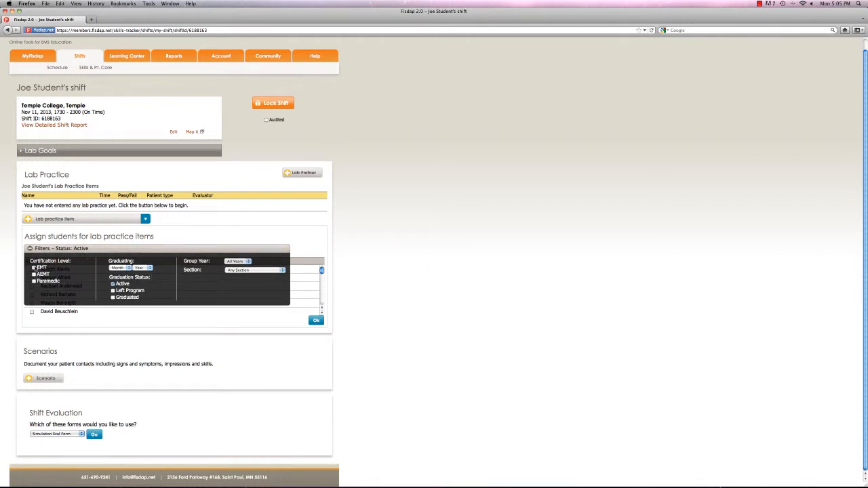
click(231, 270)
scroll(267, 301, down, 5)
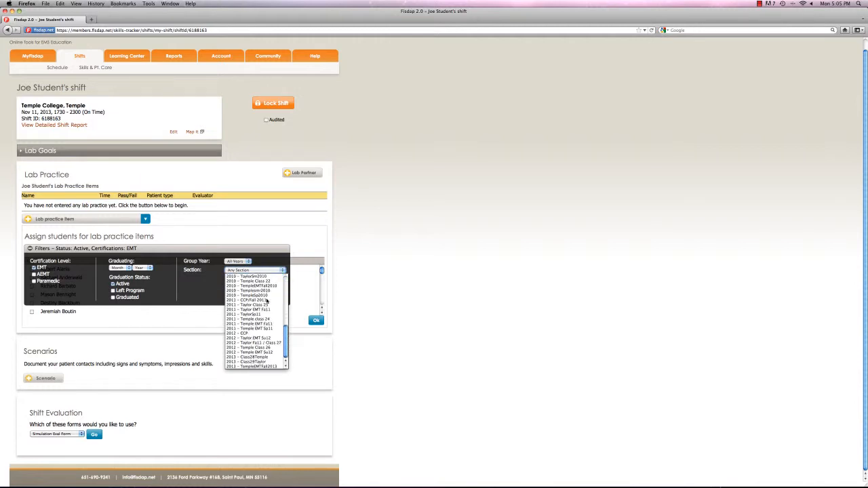
click(274, 367)
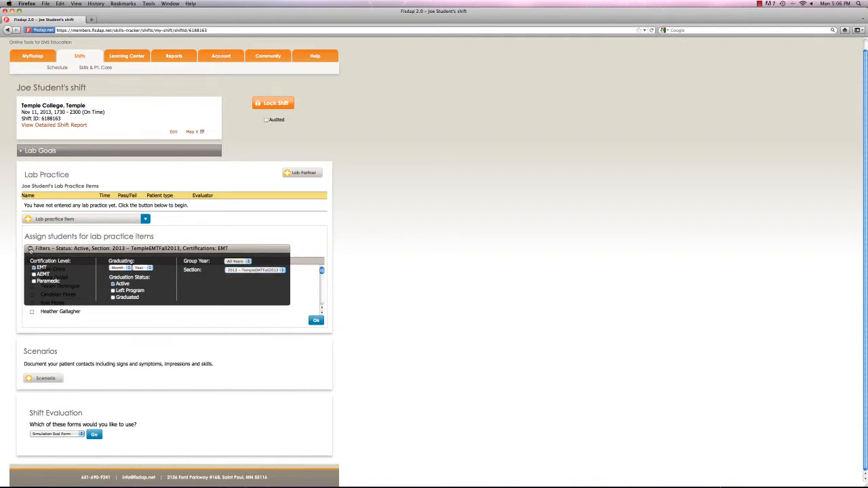
click(30, 249)
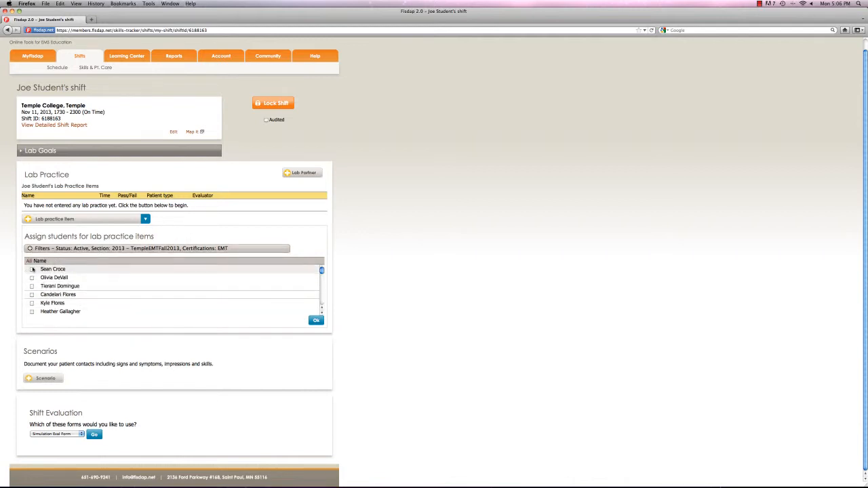
Try selecting students individually and all at once in the lab partner list, clearing every selection again
click(32, 269)
click(31, 277)
click(31, 286)
click(31, 295)
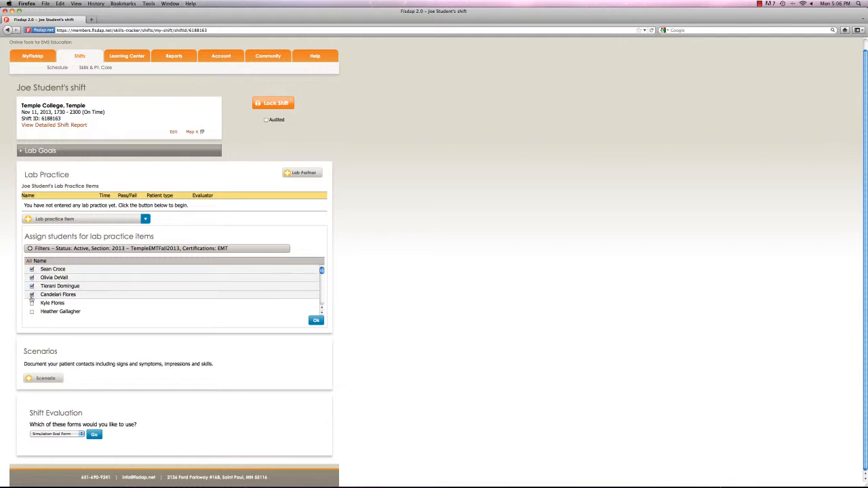
click(28, 261)
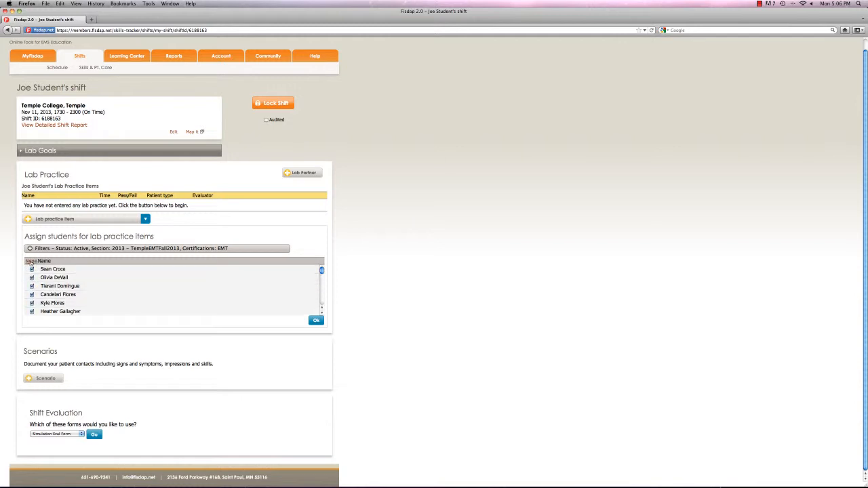
click(30, 262)
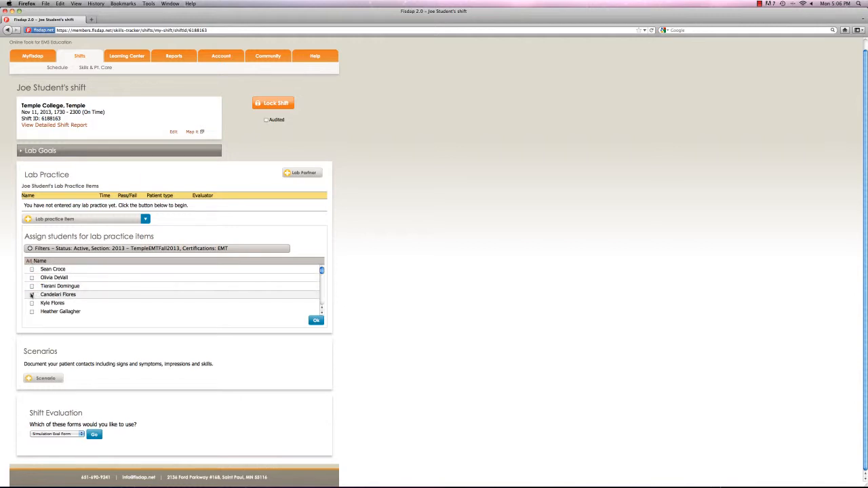
click(31, 294)
click(29, 261)
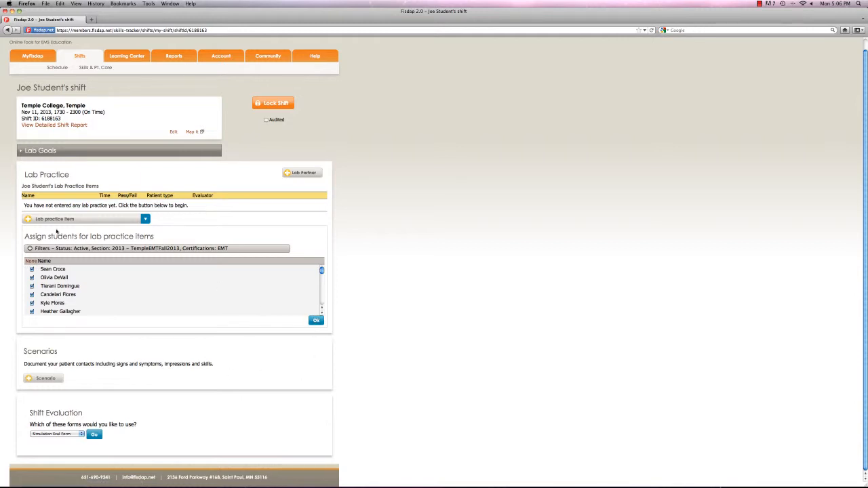
click(30, 262)
click(31, 278)
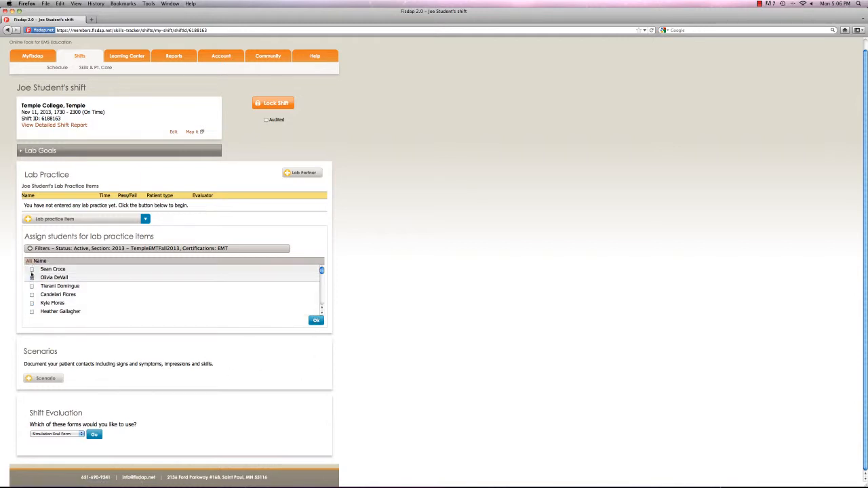
click(32, 279)
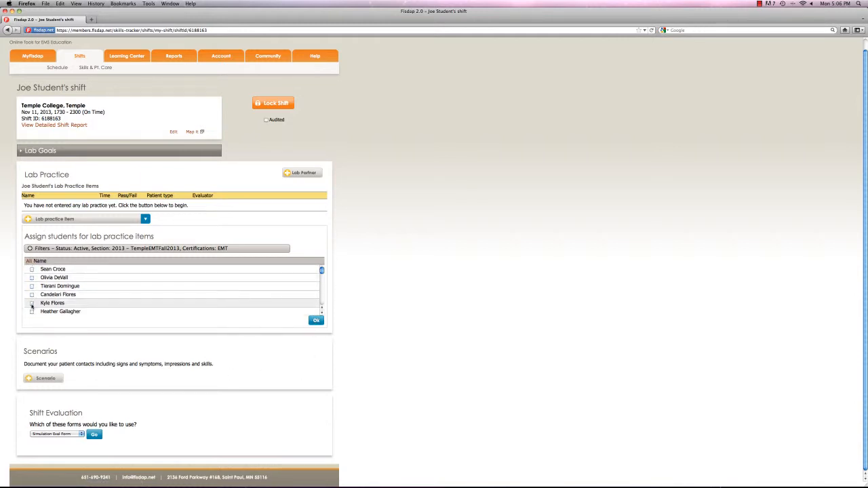
Select the fourth student in the filtered list and assign them as lab partner on the shift
scroll(32, 309, down, 1)
scroll(31, 298, down, 1)
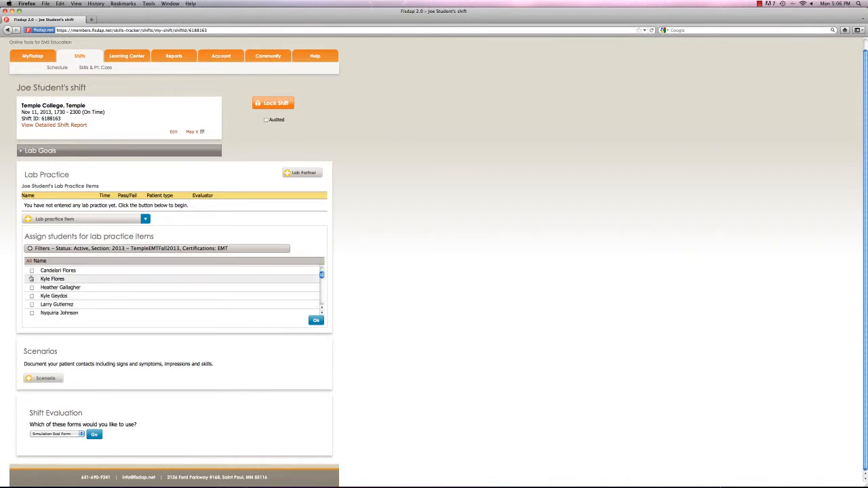
click(32, 271)
click(316, 320)
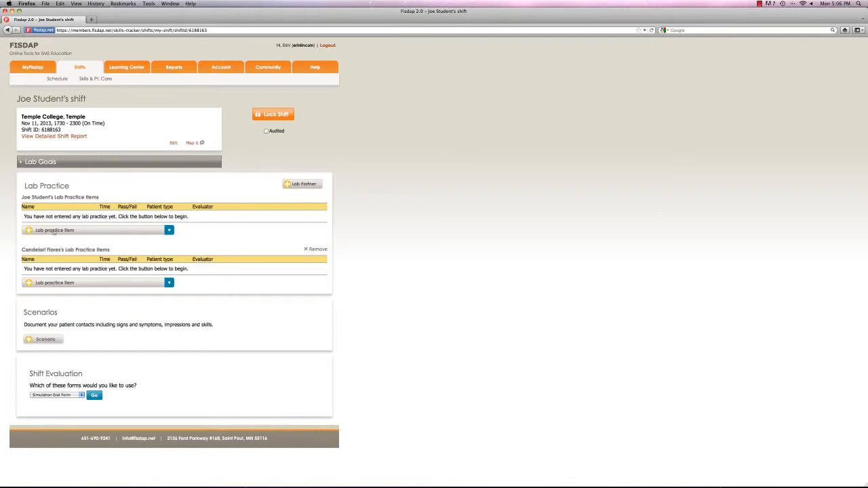
Choose PMED-1: Cardiac Pacing as the shift owner's lab practice item and open its evaluation form
click(30, 231)
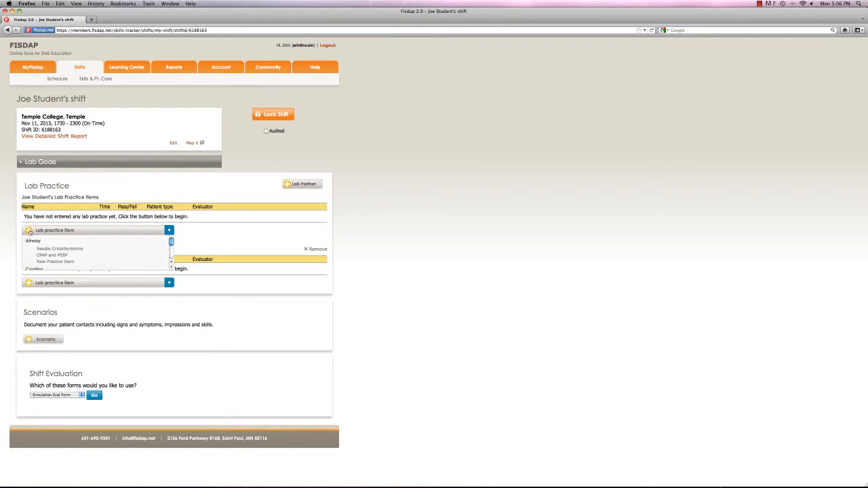
scroll(27, 241, down, 3)
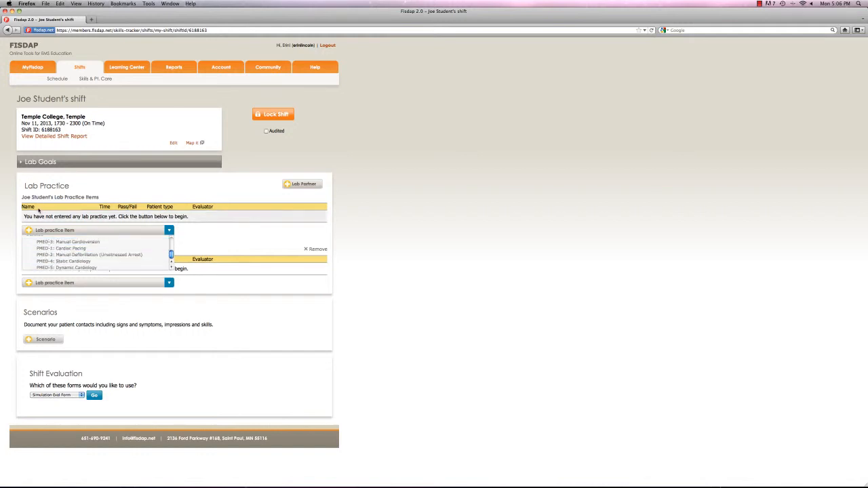
click(86, 250)
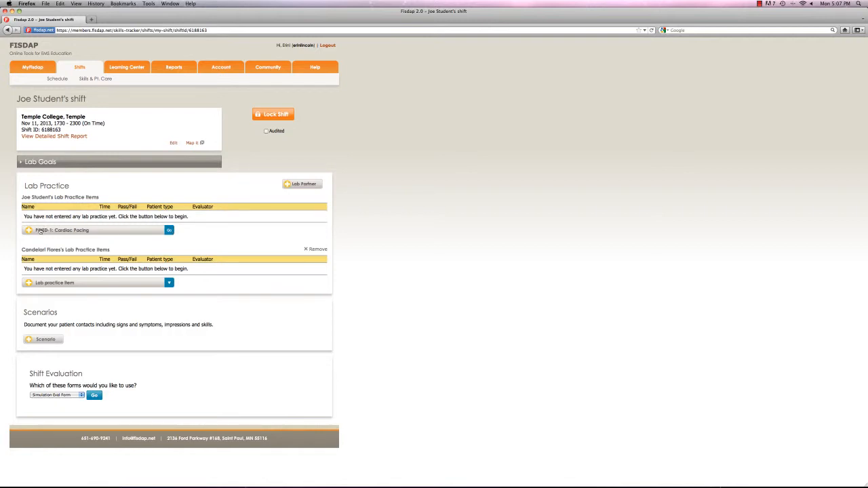
click(169, 231)
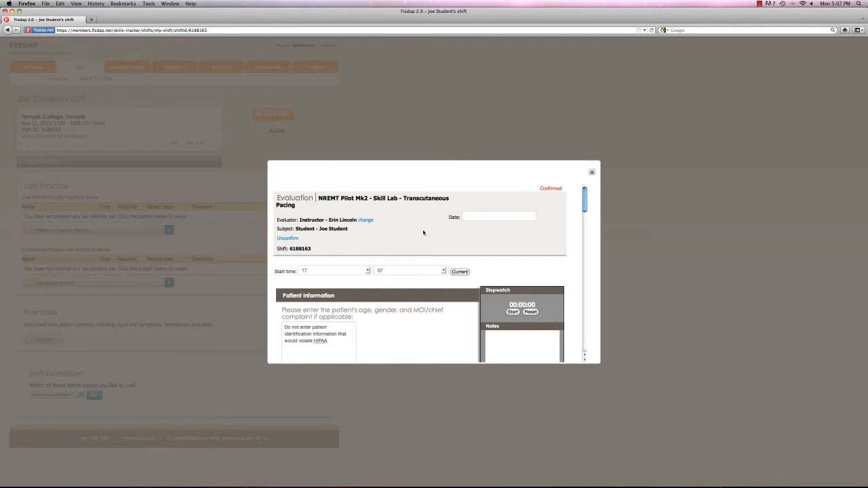
Set the pacing evaluation's date to November 11, 2013 and go over the scored equipment and transcutaneous pacing items
click(487, 215)
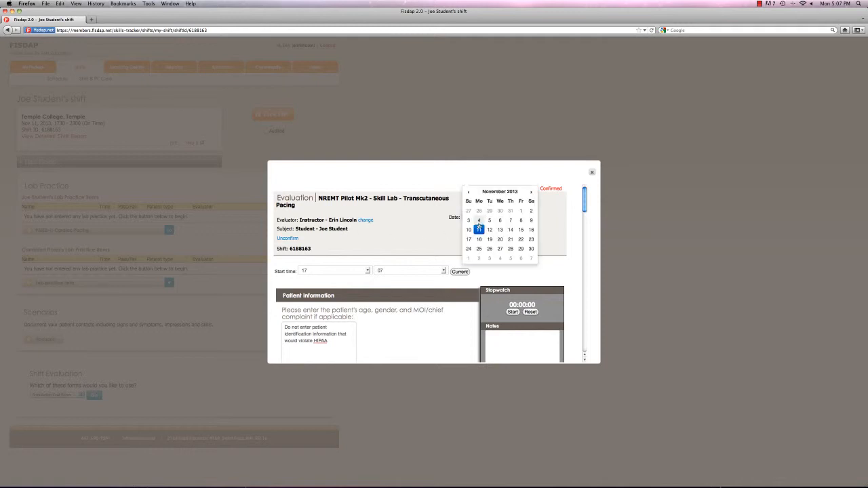
click(478, 227)
scroll(474, 231, down, 5)
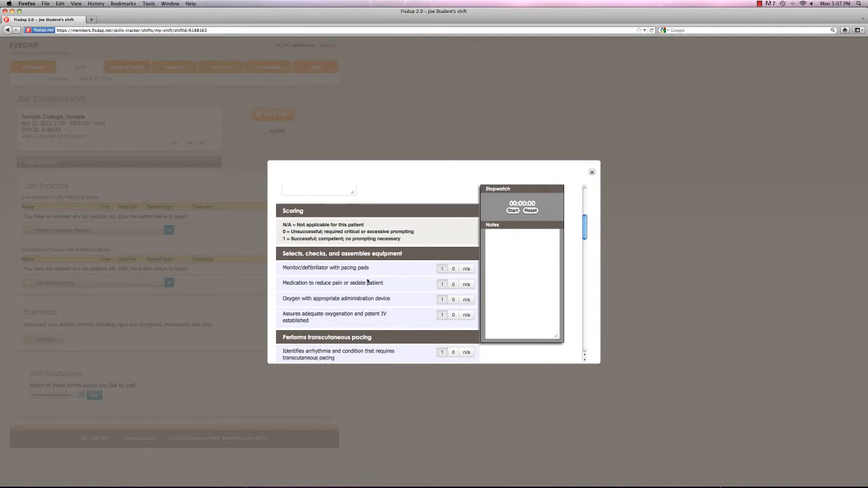
scroll(406, 285, down, 3)
scroll(402, 284, down, 10)
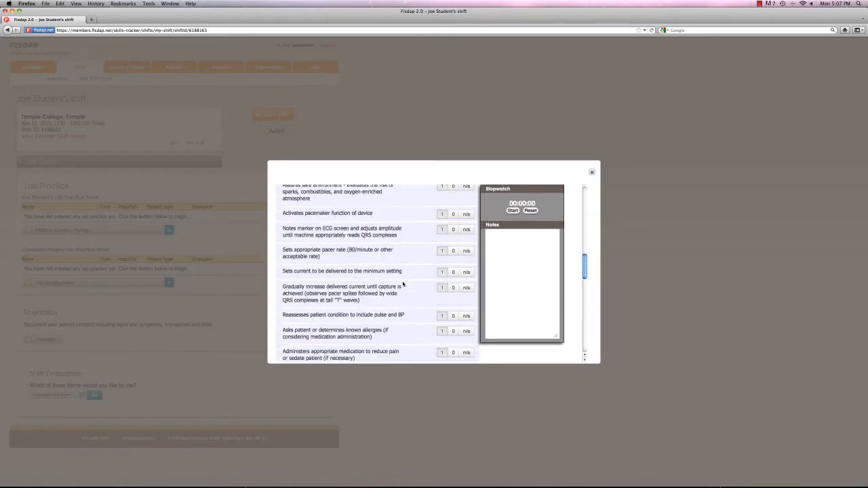
scroll(403, 284, up, 3)
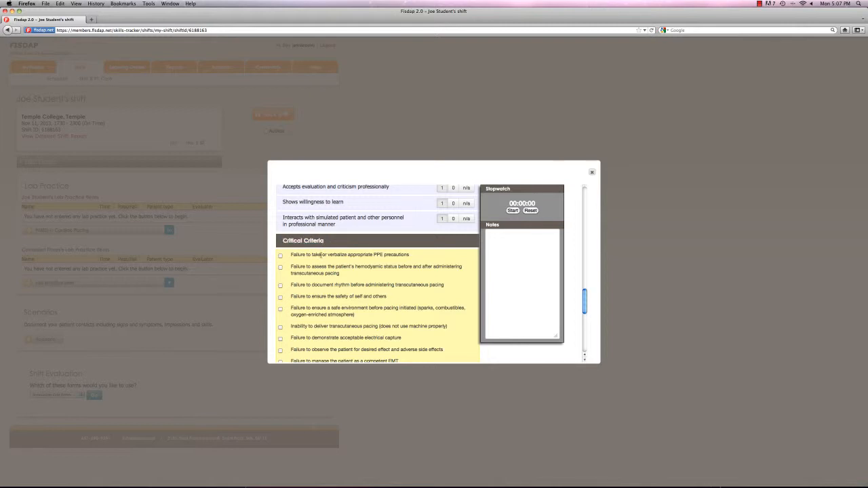
Examine the critical criteria, student self-evaluation and score sections of the pacing evaluation, and close the form without submitting it
scroll(320, 254, down, 4)
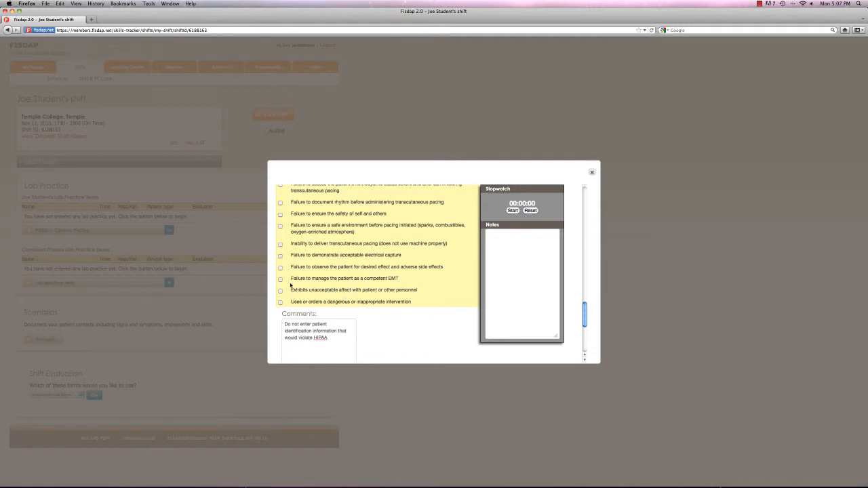
scroll(284, 302, down, 6)
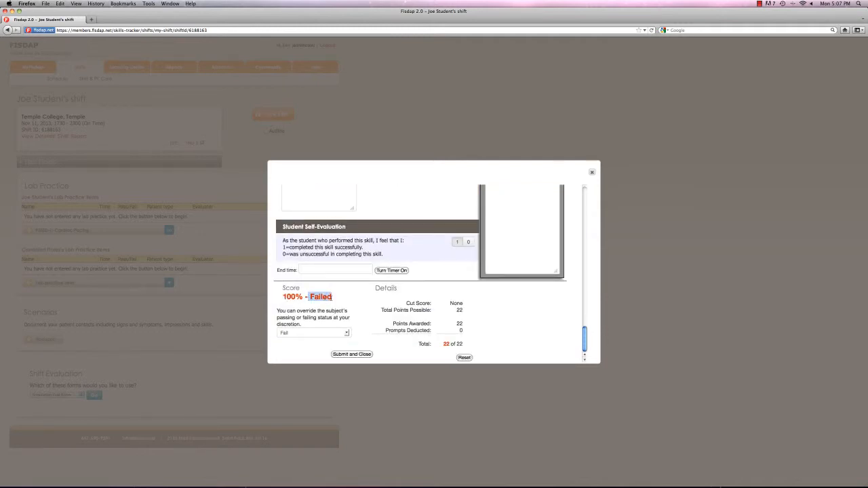
scroll(296, 271, up, 5)
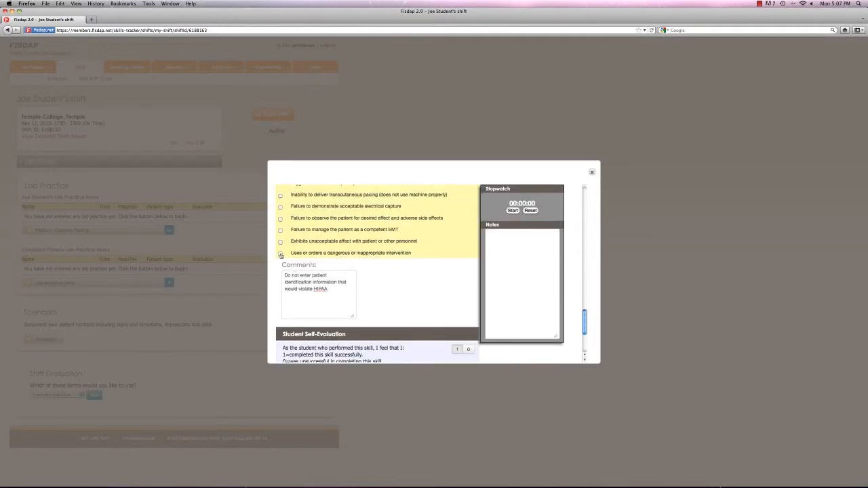
scroll(281, 255, down, 4)
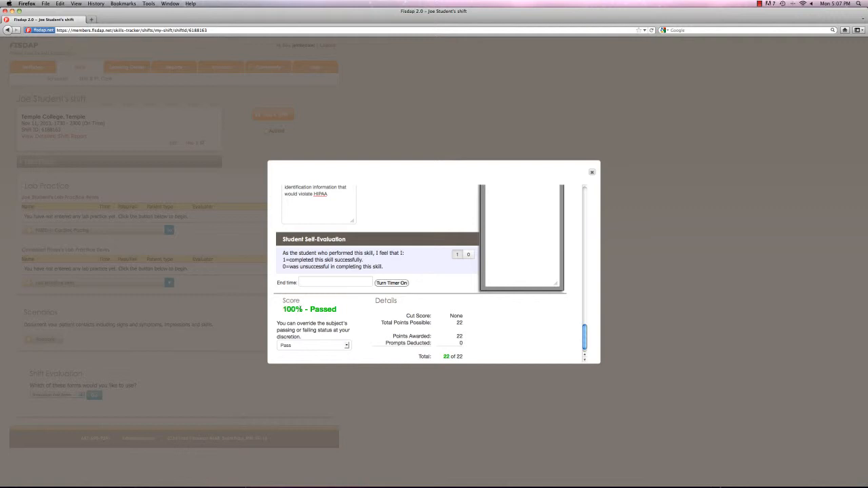
scroll(442, 222, up, 10)
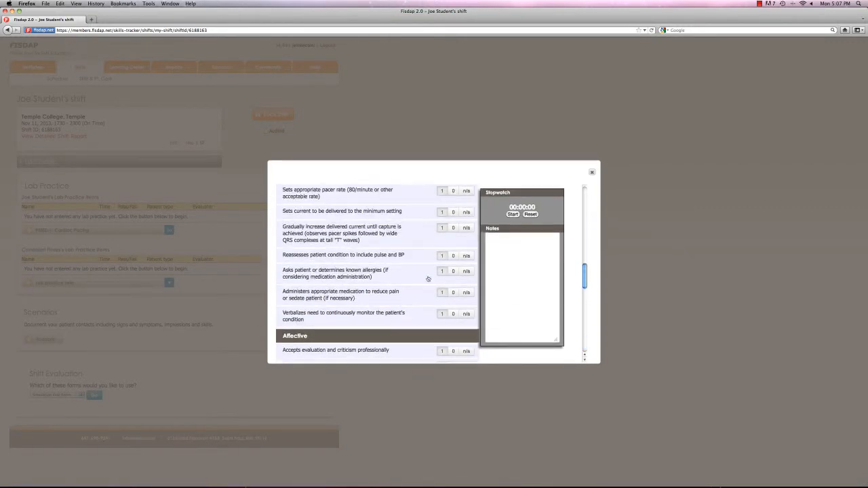
scroll(433, 295, down, 10)
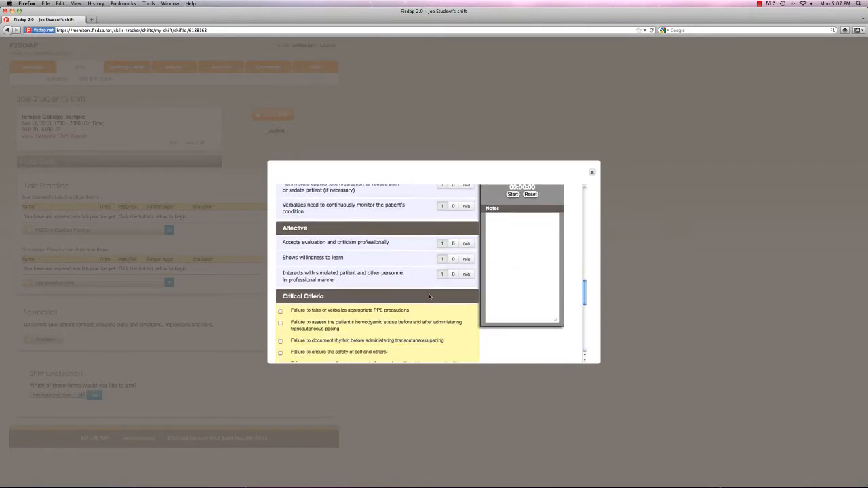
scroll(427, 297, down, 5)
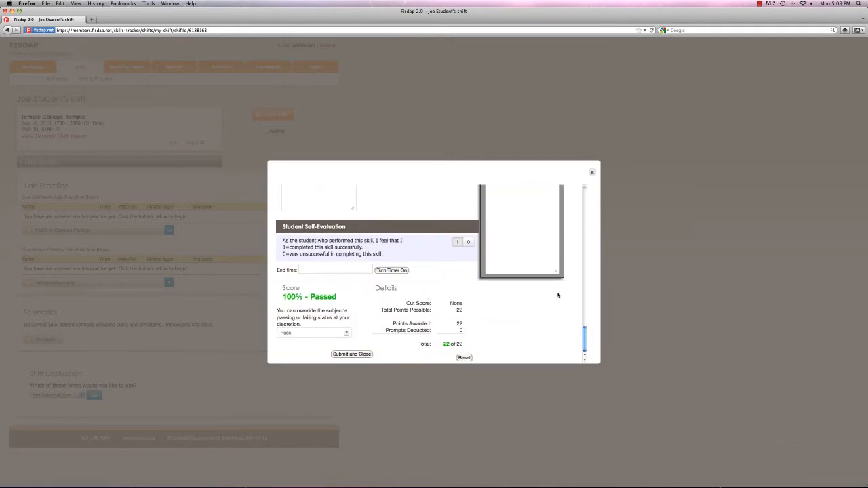
click(591, 173)
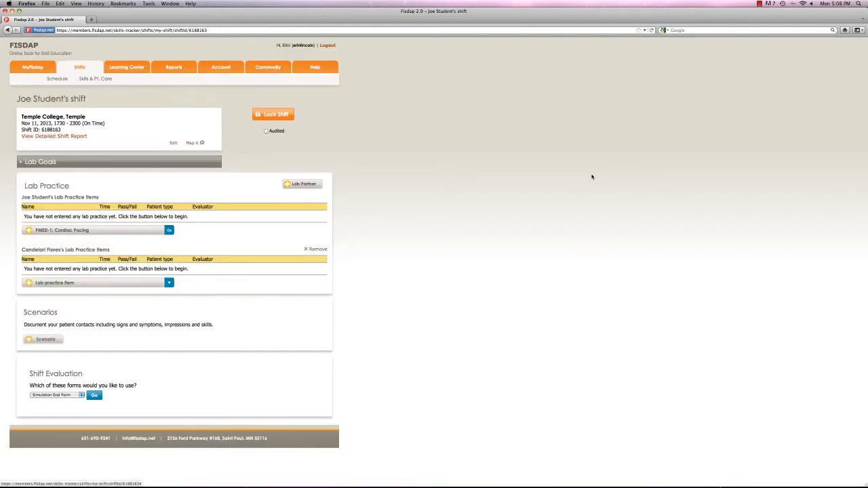
Choose EMT-18: Small Volume Nebulizer as the lab partner's practice item and open its evaluation form
click(169, 282)
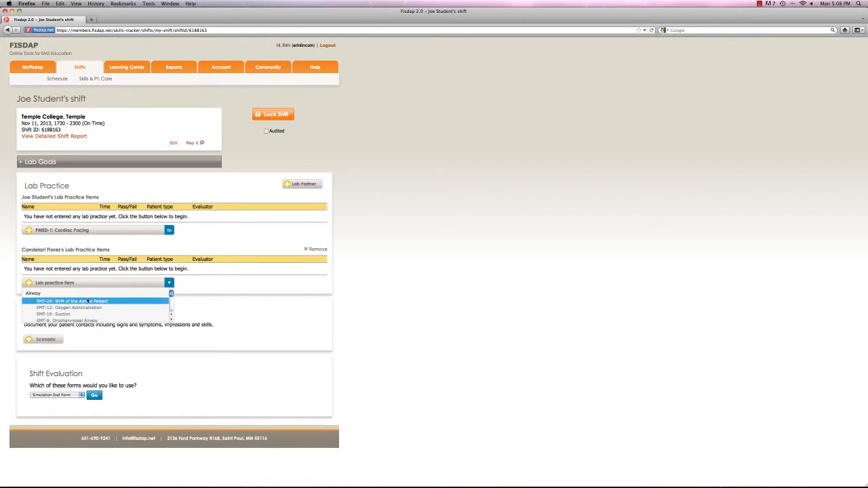
scroll(105, 307, down, 1)
scroll(106, 306, down, 1)
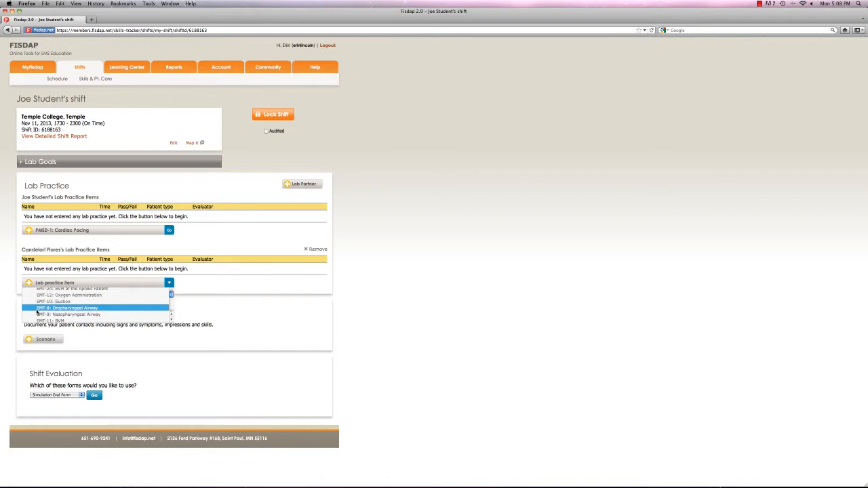
scroll(105, 307, up, 2)
scroll(105, 307, down, 5)
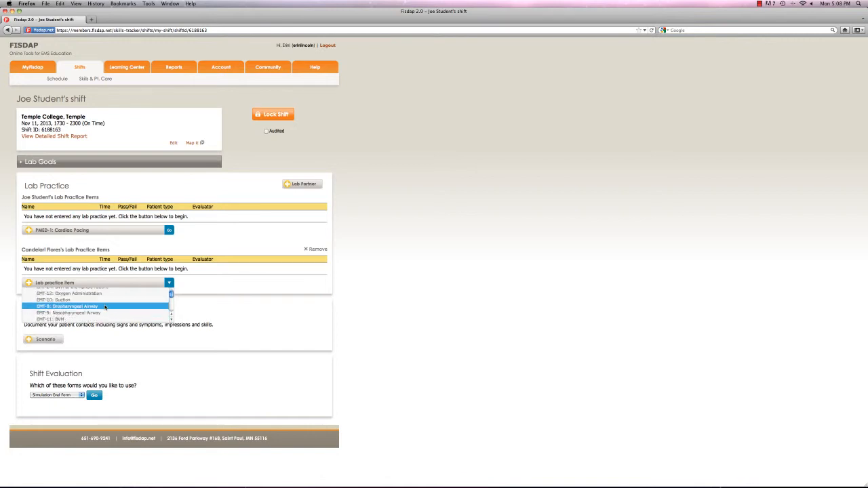
scroll(107, 307, down, 5)
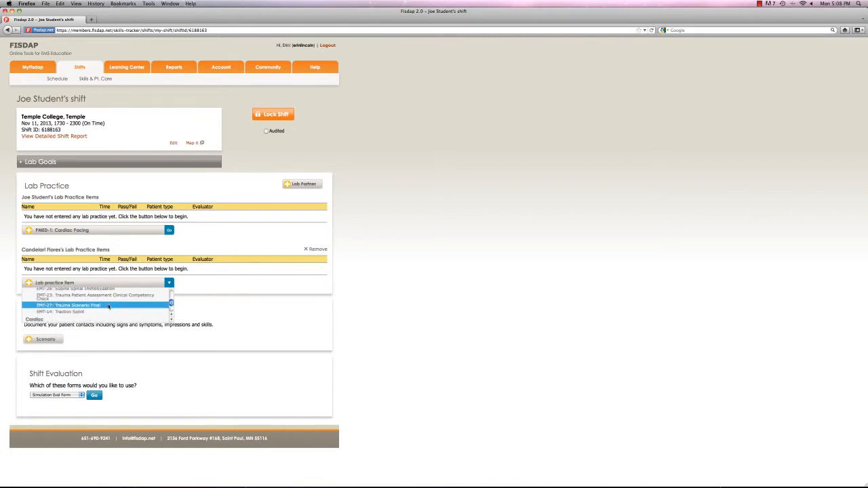
scroll(109, 307, down, 5)
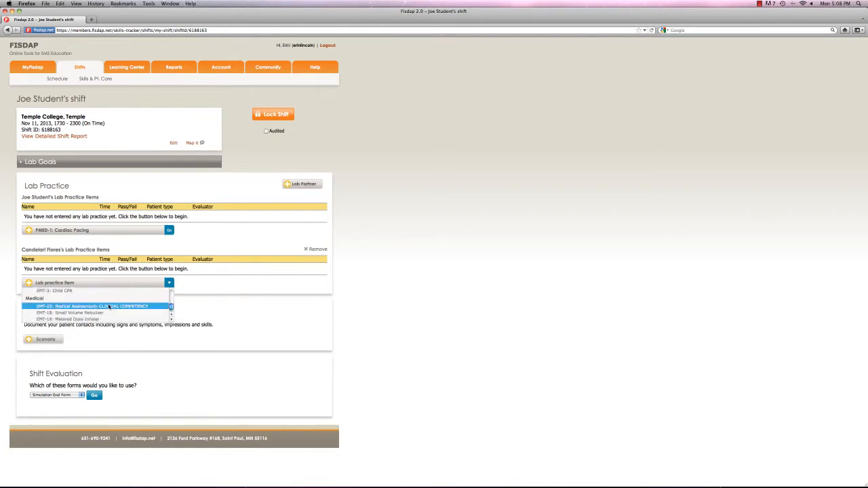
scroll(109, 307, down, 2)
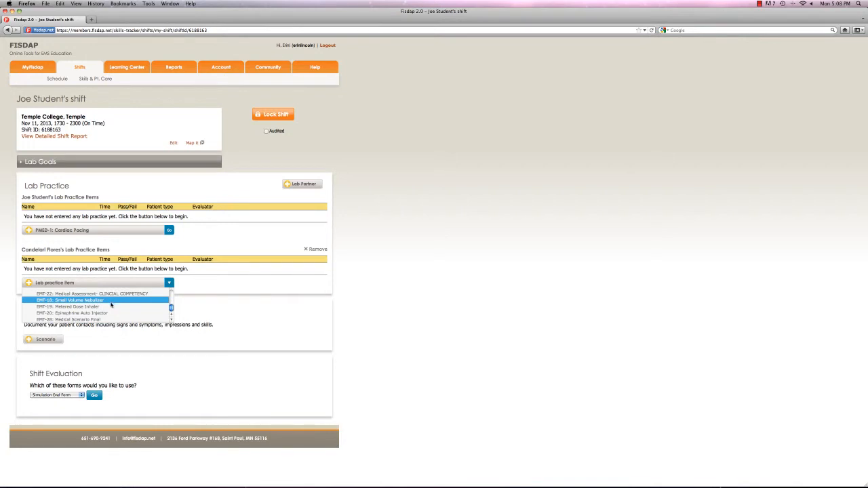
scroll(111, 305, up, 1)
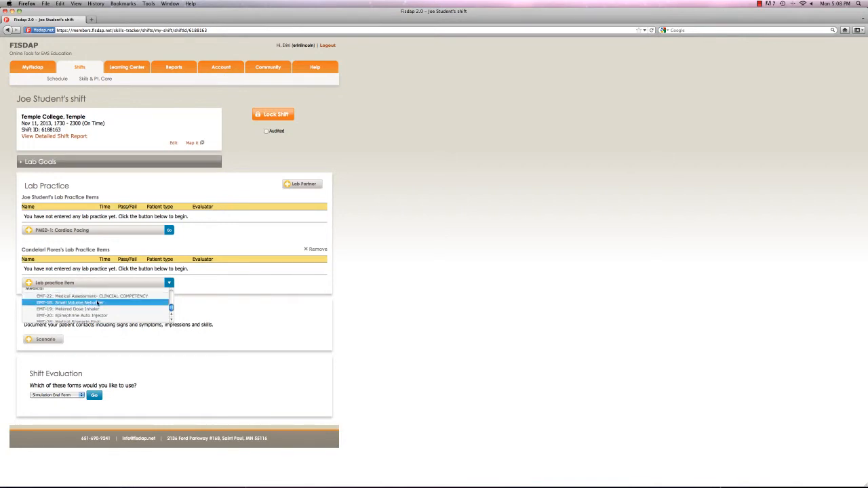
click(99, 304)
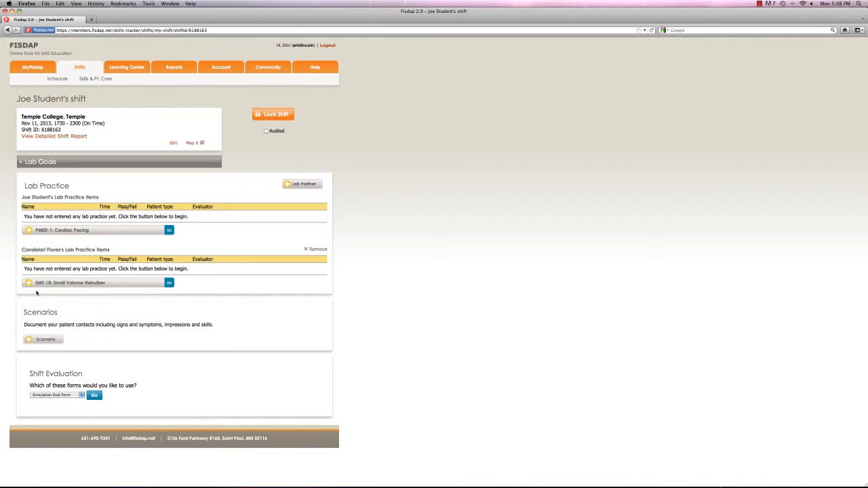
click(170, 283)
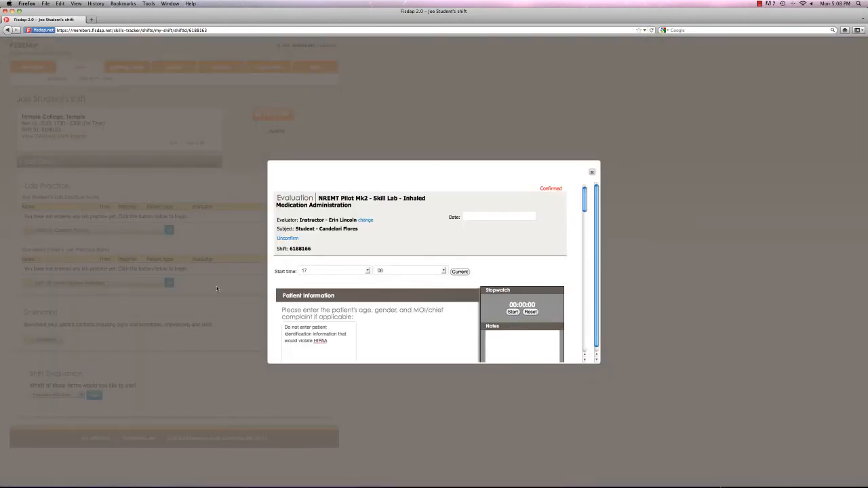
Review and submit the lab partner's Small Volume Nebulizer evaluation with a Pass status, and delete the recorded practice item
scroll(353, 293, down, 10)
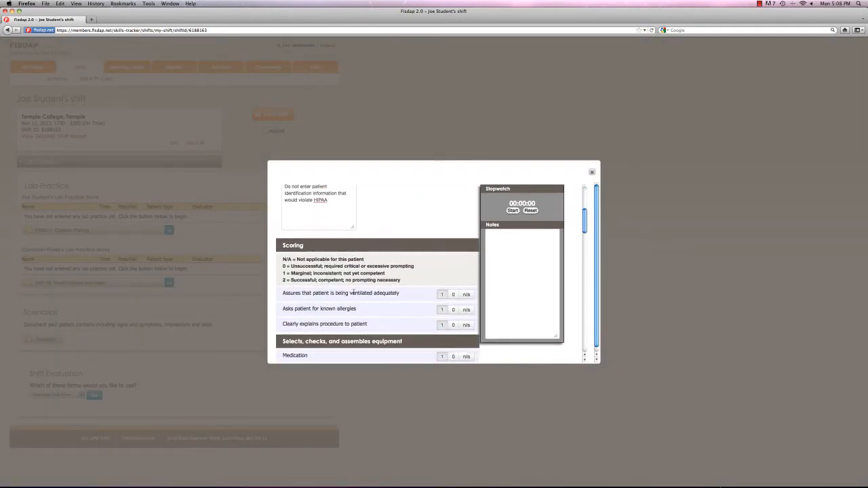
scroll(391, 293, down, 1)
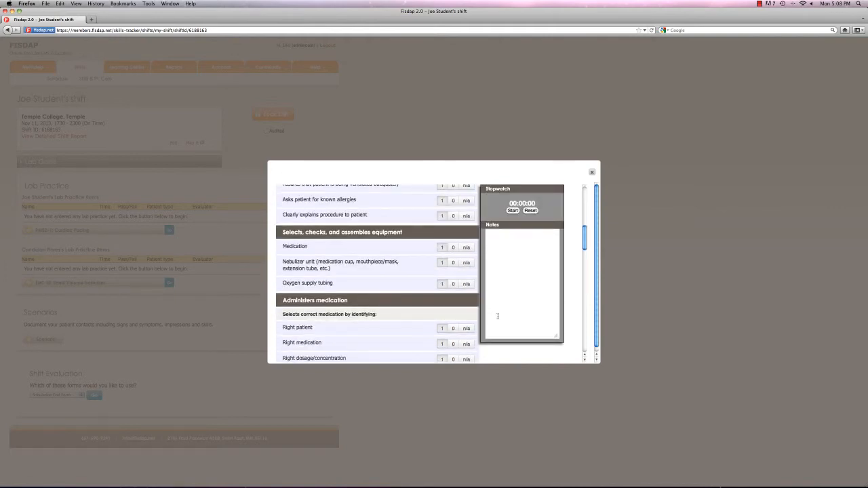
scroll(442, 307, down, 10)
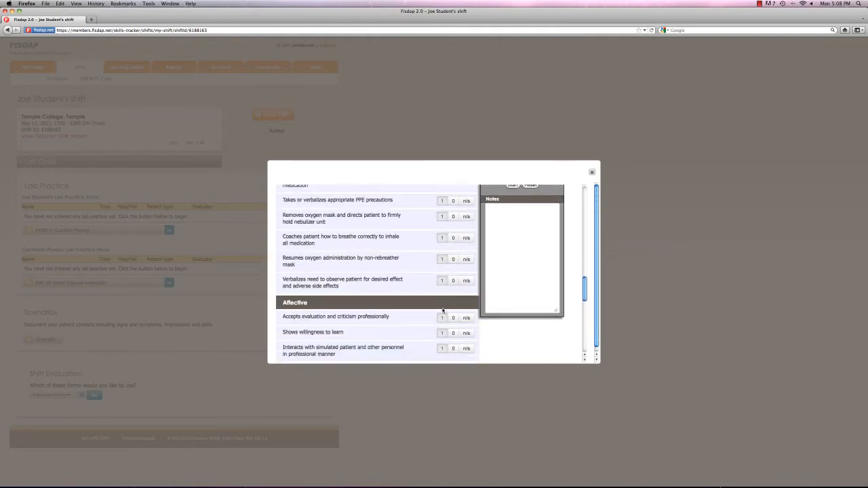
scroll(442, 309, down, 10)
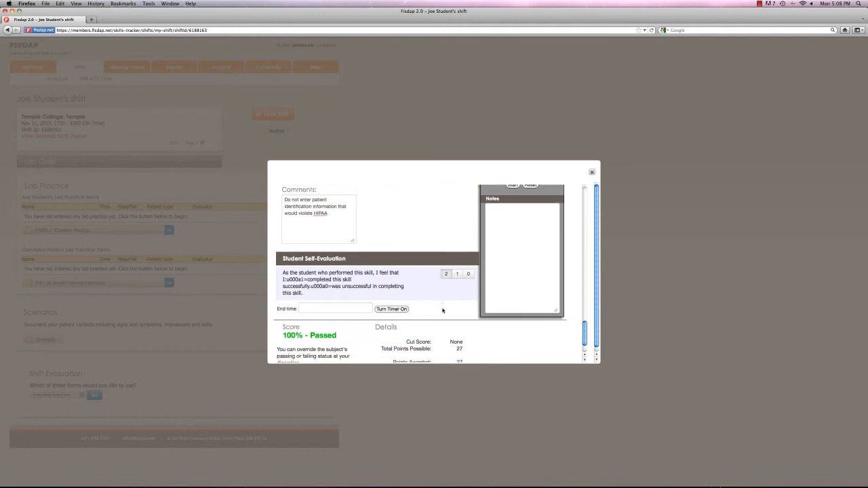
scroll(442, 310, down, 3)
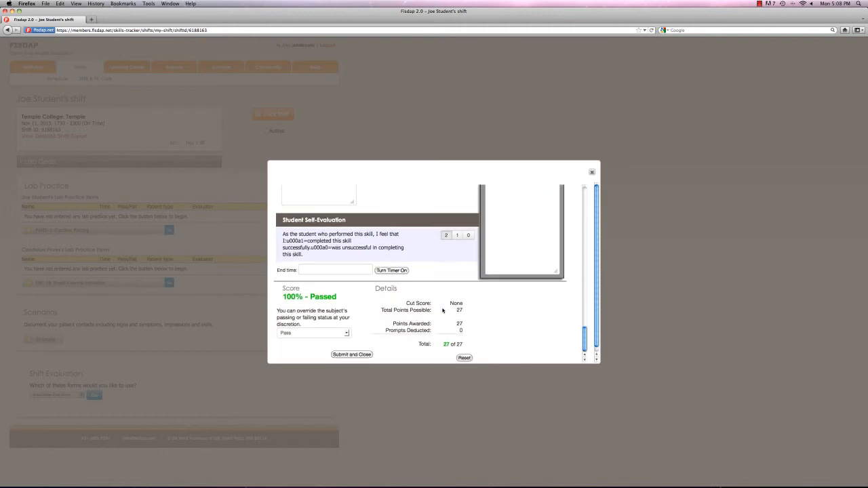
click(359, 354)
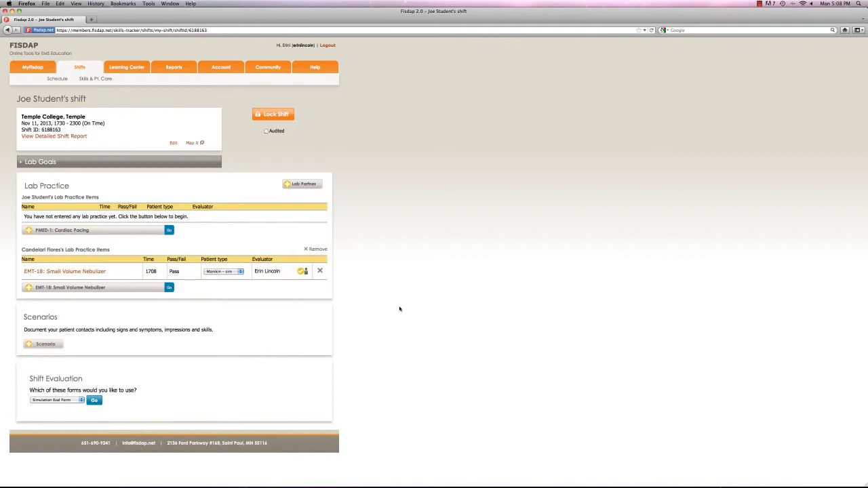
click(321, 272)
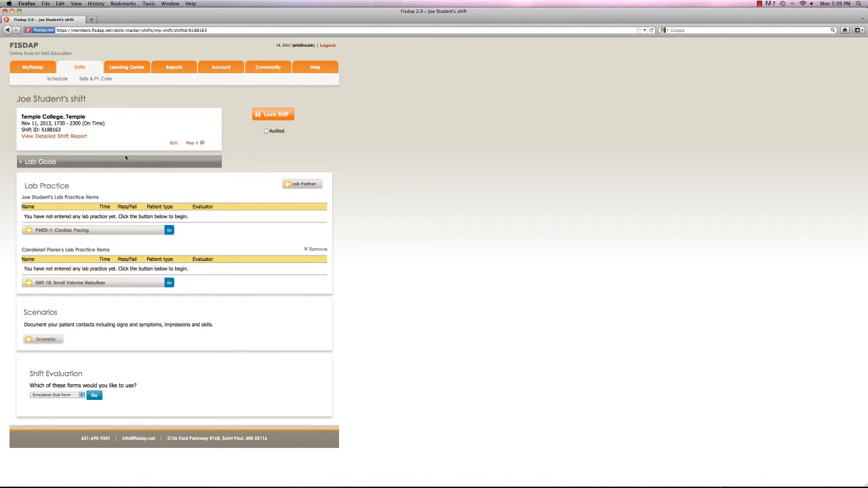
Return to the student's skills and patient care overview and open the October 21, 2013 Temple College lab shift
click(97, 79)
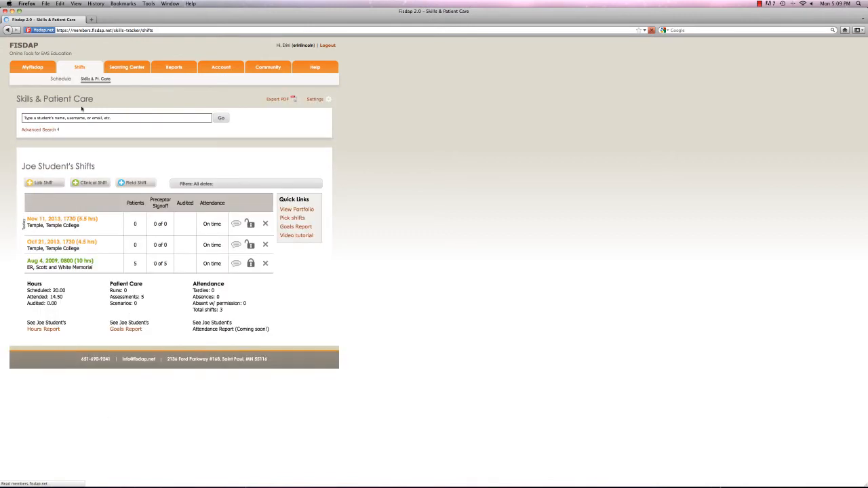
click(69, 244)
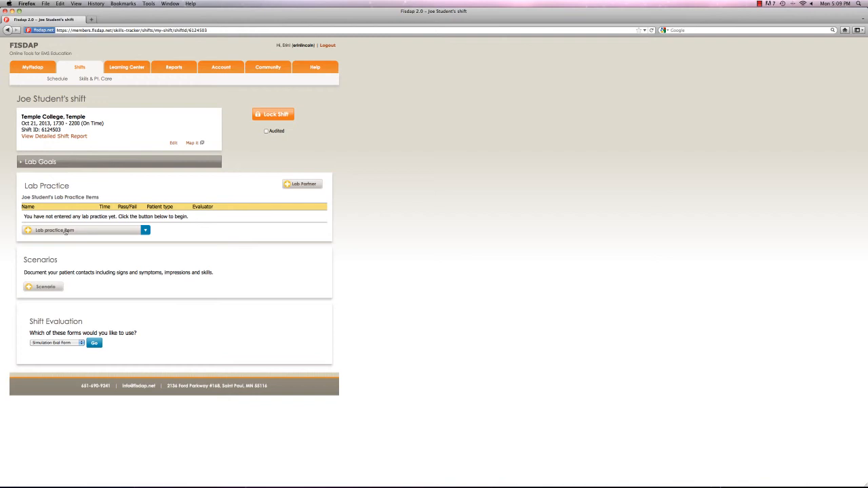
Open lab partner assignment, filter the students to section 2013 - TempleEMTFall2013, and close it without selecting anyone
click(292, 184)
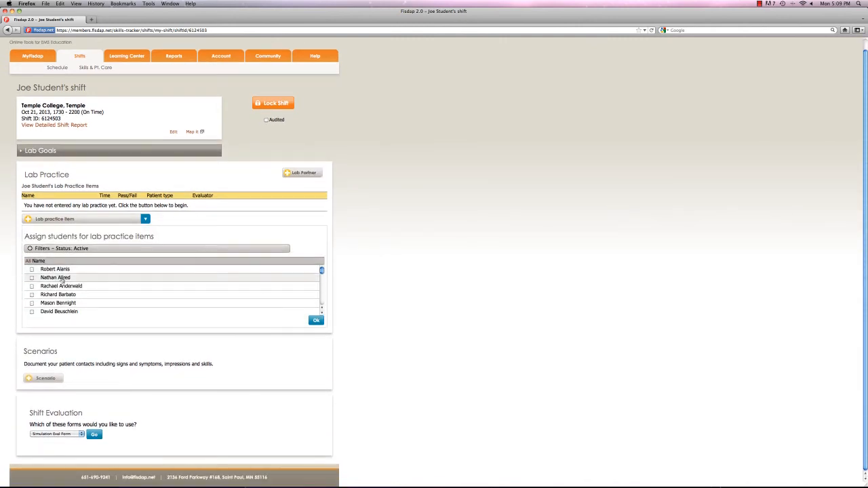
click(172, 251)
click(238, 270)
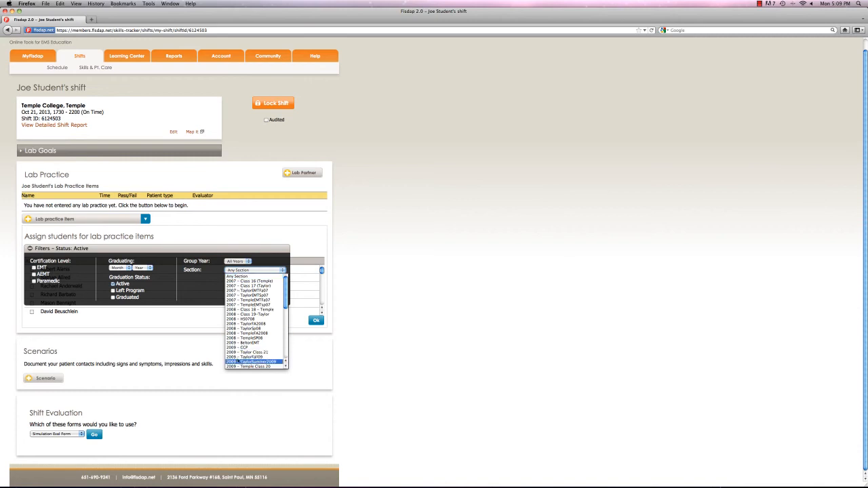
click(241, 367)
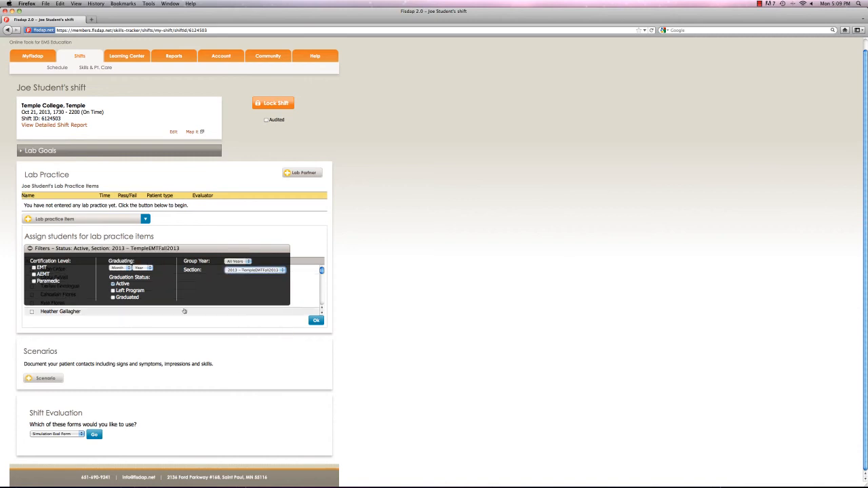
click(315, 321)
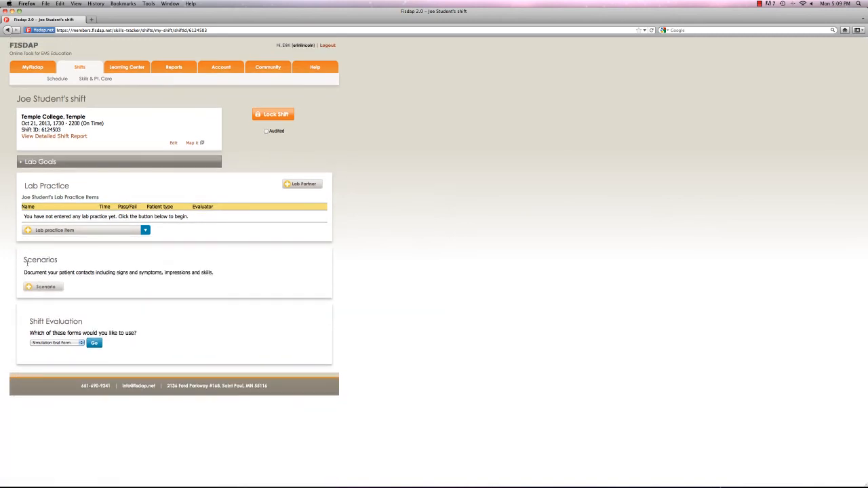